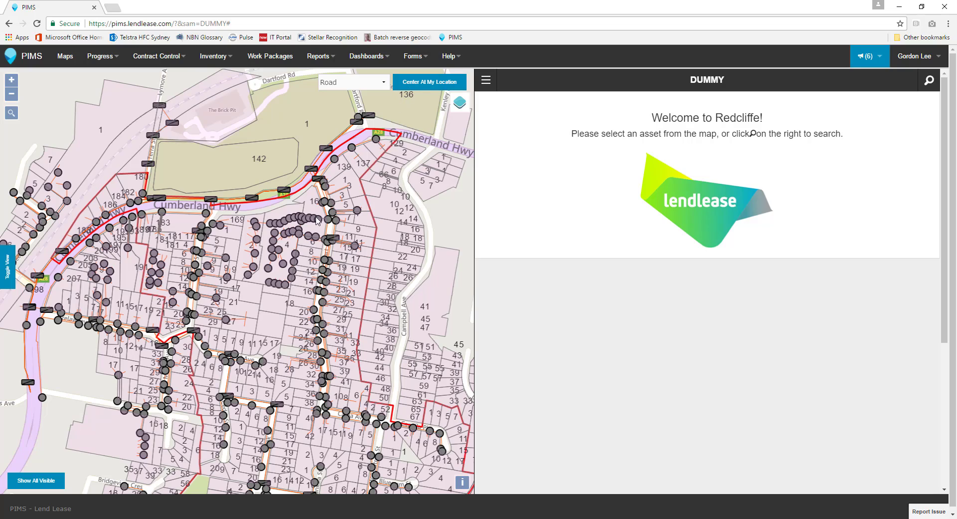
pyautogui.moveTo(297, 243); pyautogui.dragTo(296, 245)
pyautogui.scroll(3, 296, 249)
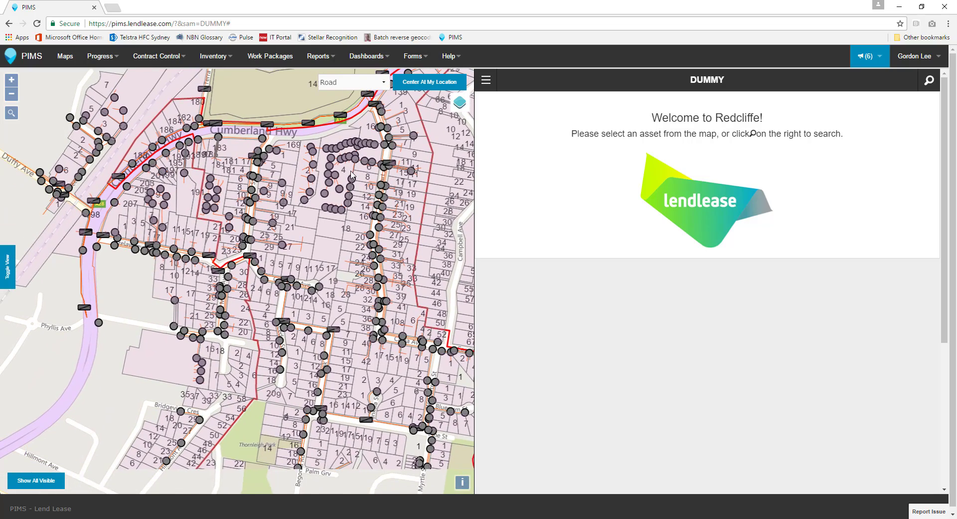
pyautogui.scroll(1, 264, 237)
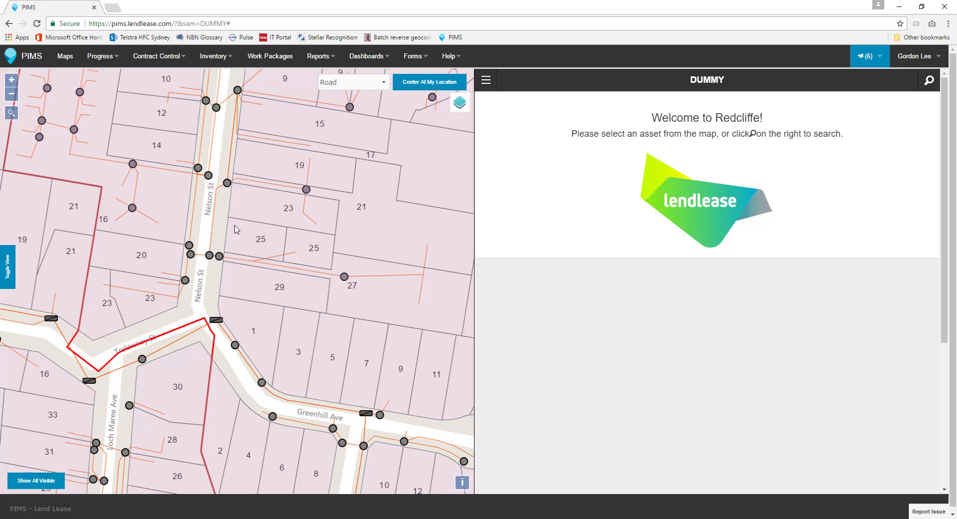
pyautogui.click(12, 114)
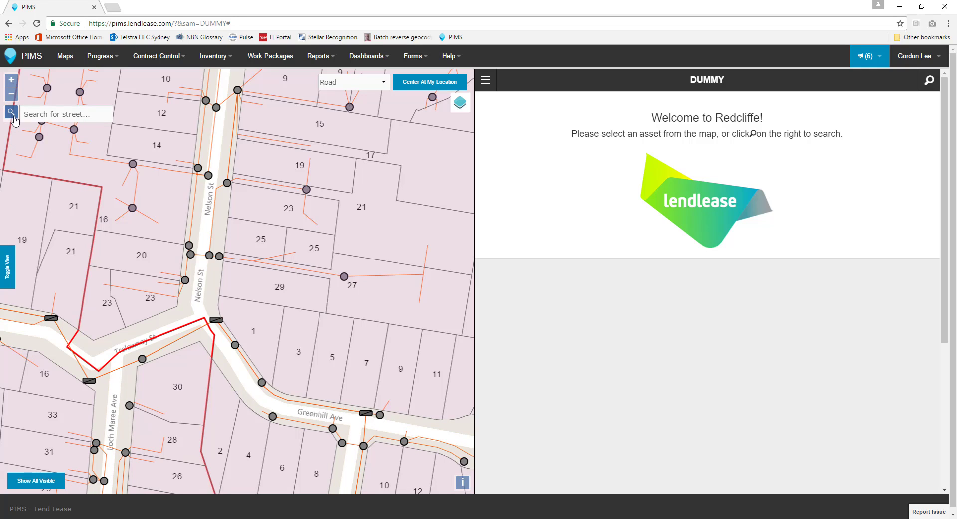
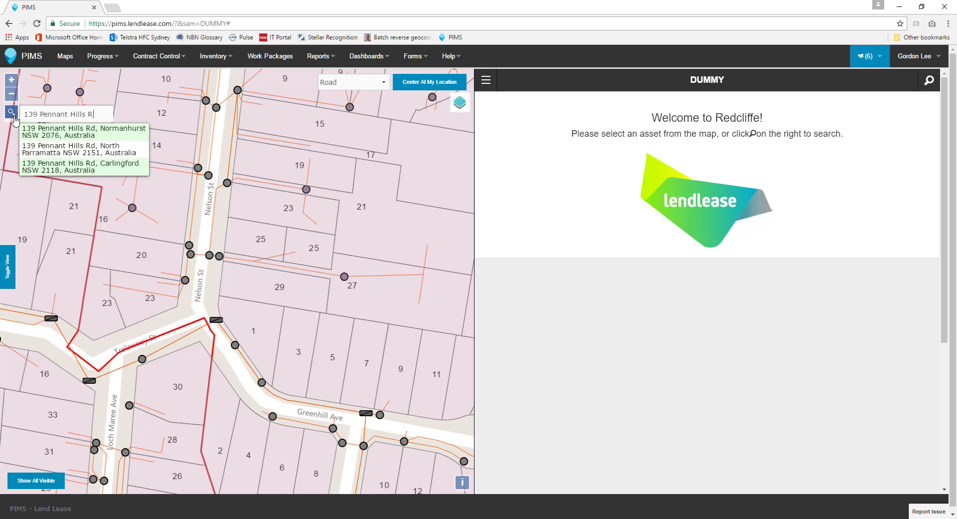
pyautogui.click(56, 132)
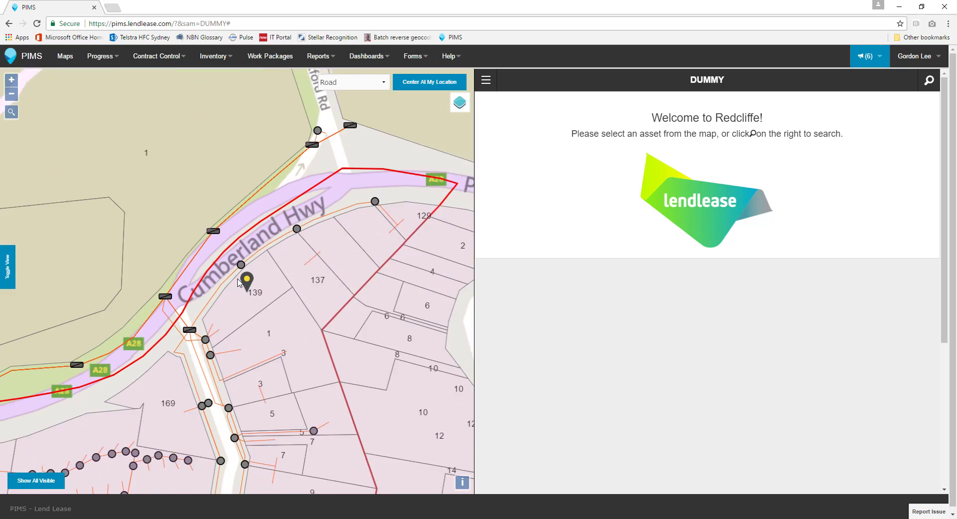
pyautogui.moveTo(237, 312); pyautogui.dragTo(266, 273)
# - Open the duct asset at the Stuart Ave node and switch off boundary, TEXT_ADDRESS and CAD_Cadastre layers
pyautogui.click(240, 305)
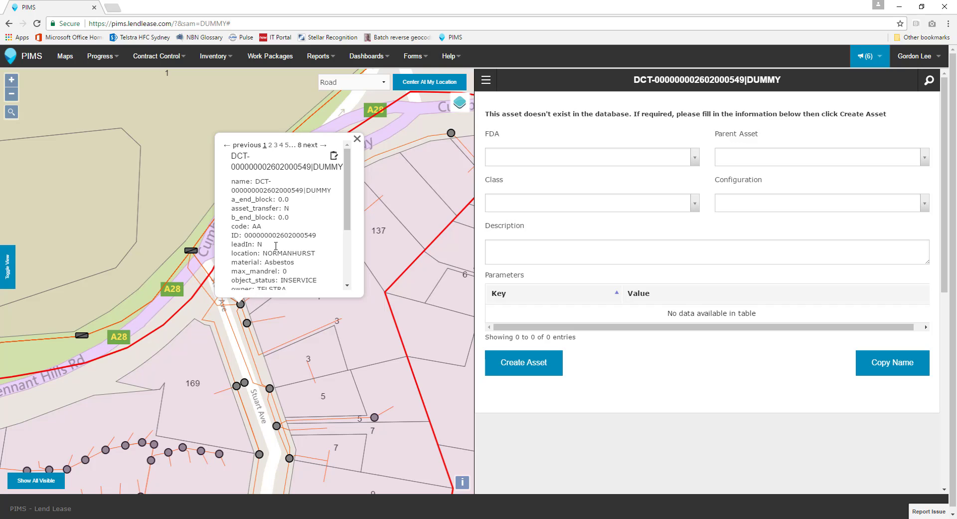
pyautogui.click(454, 107)
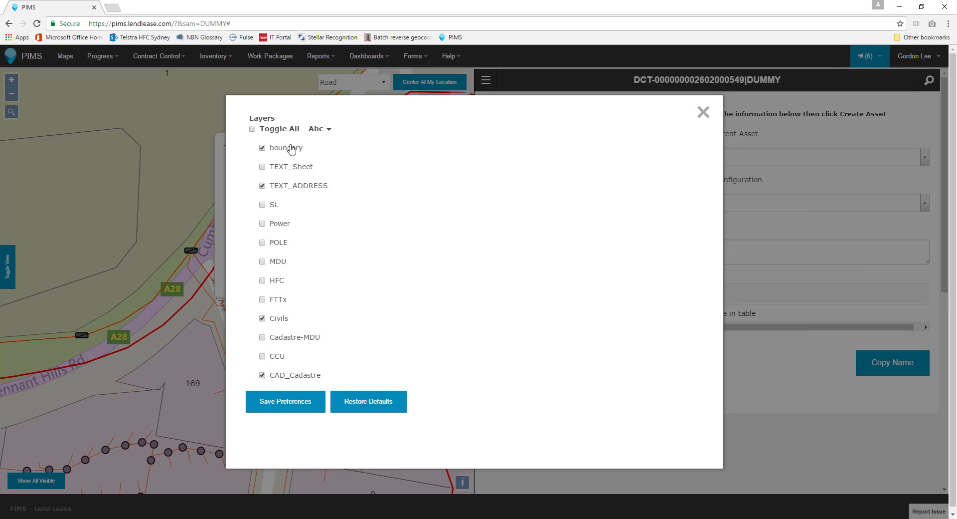
pyautogui.click(290, 147)
pyautogui.click(288, 186)
pyautogui.click(277, 380)
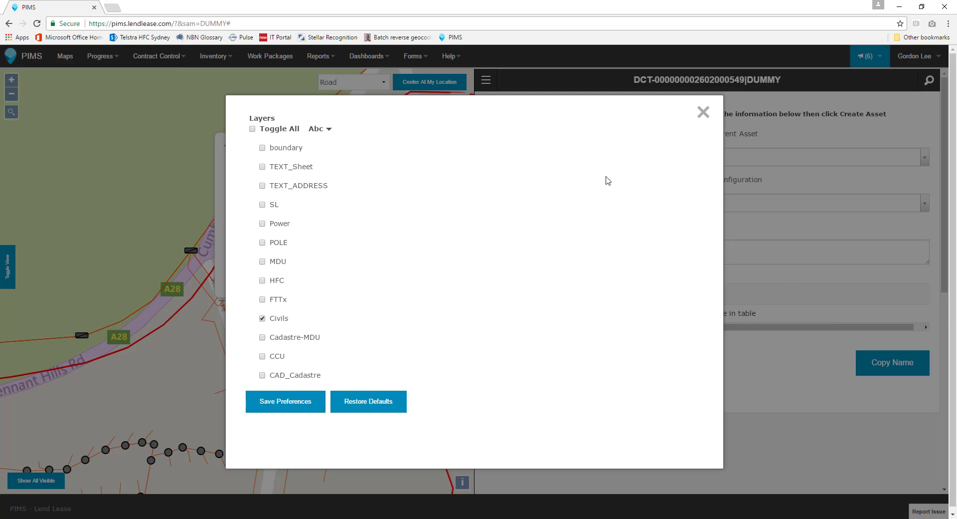
pyautogui.click(703, 112)
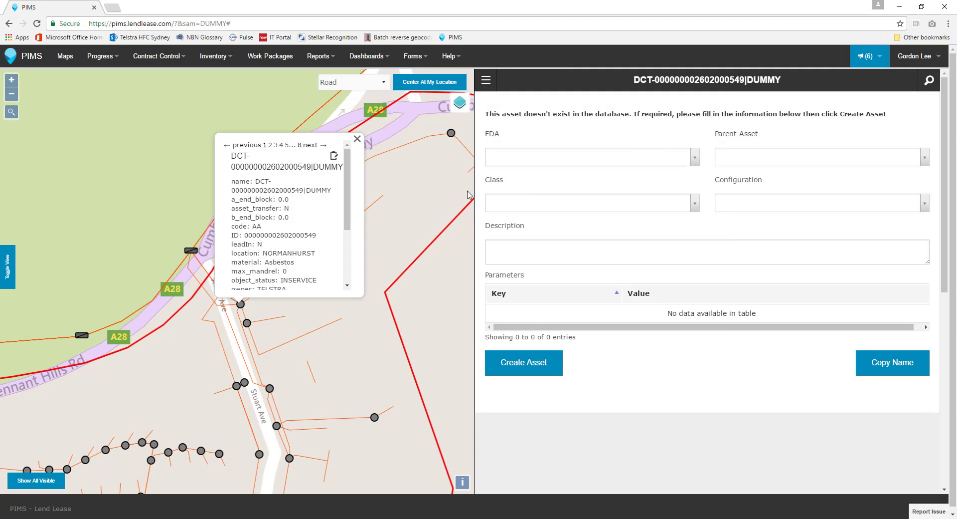
pyautogui.click(314, 145)
pyautogui.click(313, 145)
pyautogui.click(315, 145)
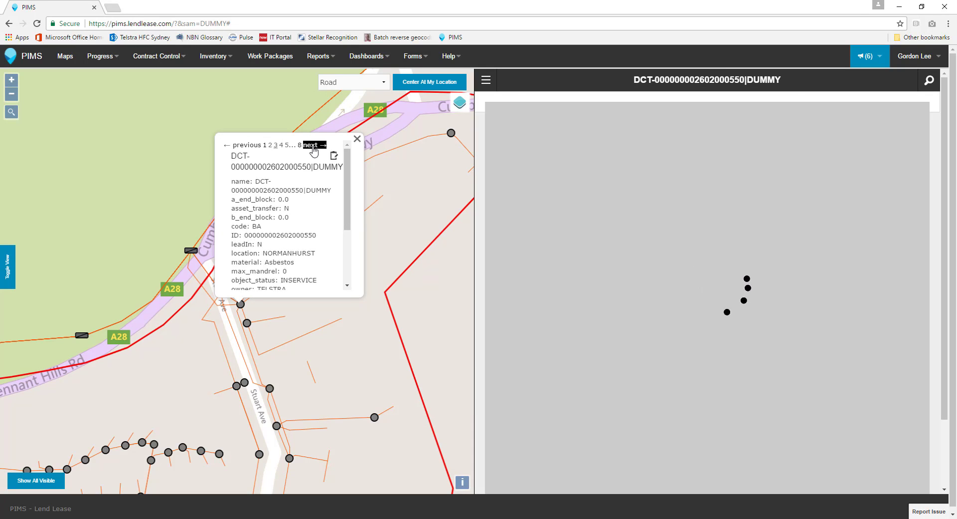
pyautogui.click(315, 145)
pyautogui.click(314, 145)
pyautogui.click(313, 145)
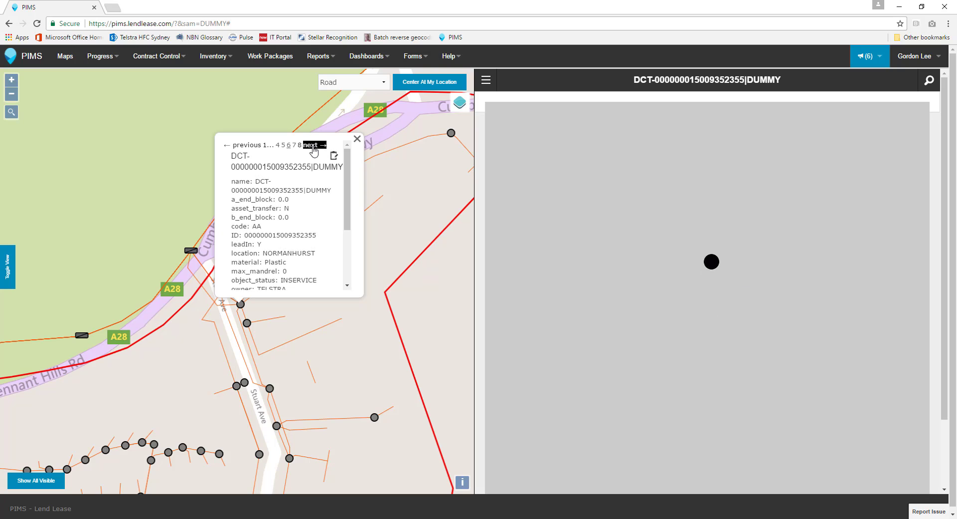
pyautogui.click(314, 145)
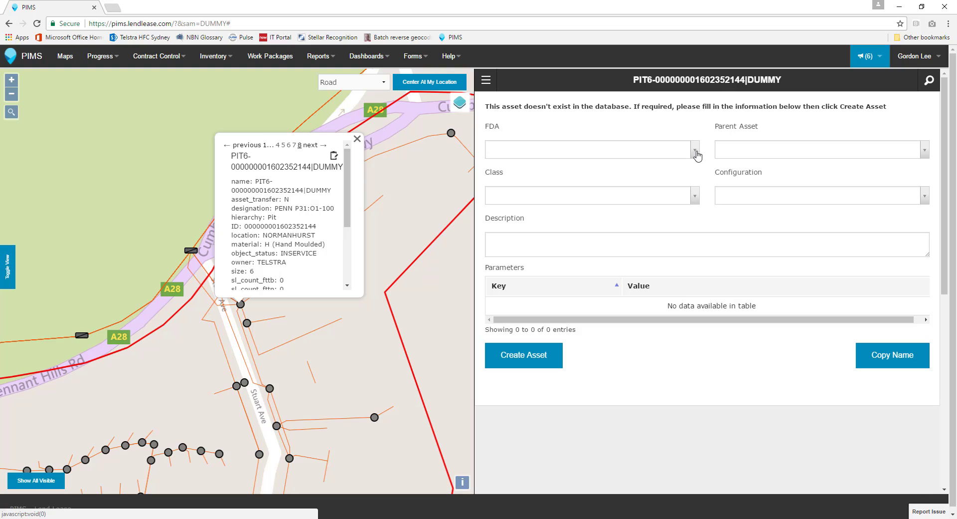
# - Choose DUMMY-01 from the FDA dropdown and Pit from the Class list
pyautogui.click(698, 152)
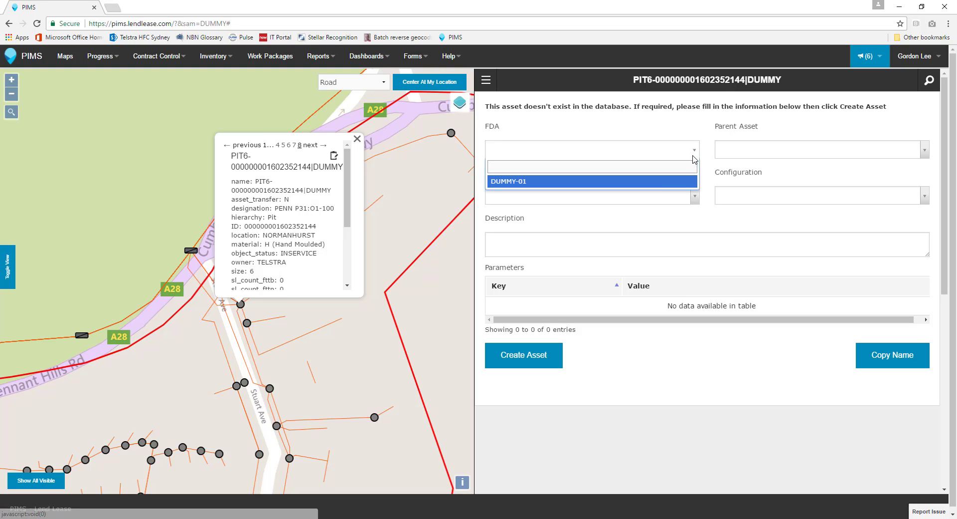
pyautogui.click(669, 183)
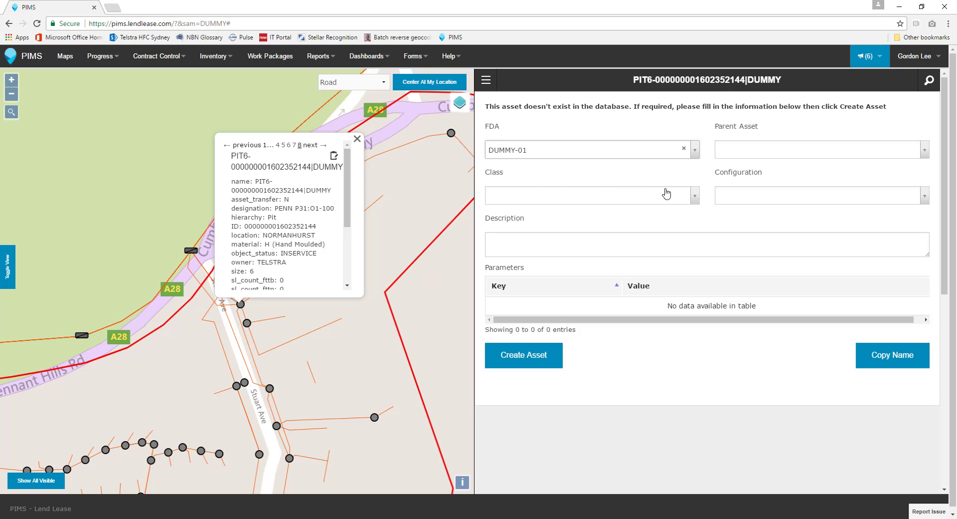
pyautogui.click(694, 199)
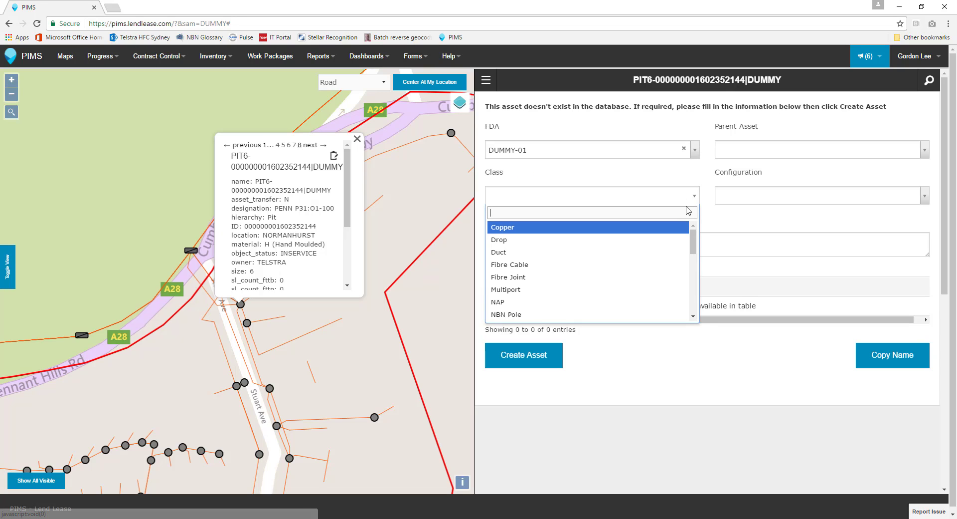
pyautogui.moveTo(693, 240); pyautogui.dragTo(693, 255)
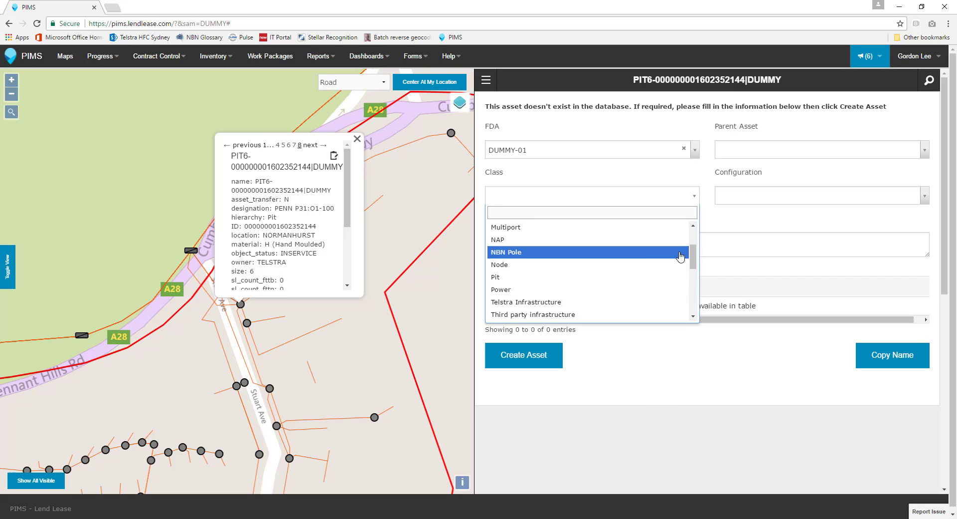
pyautogui.click(611, 278)
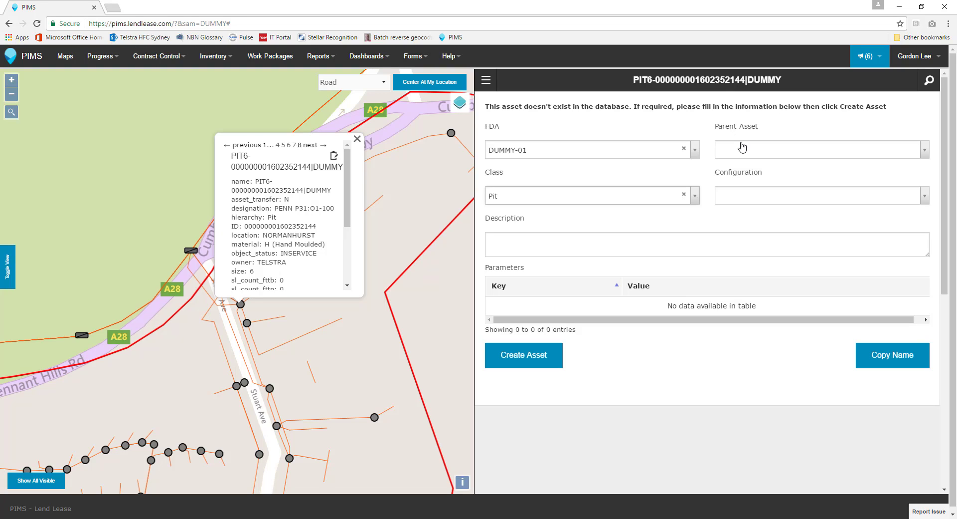
# - Leave Parent Asset, Configuration and Description empty, then submit the PIT6 pit with Create Asset
pyautogui.click(745, 151)
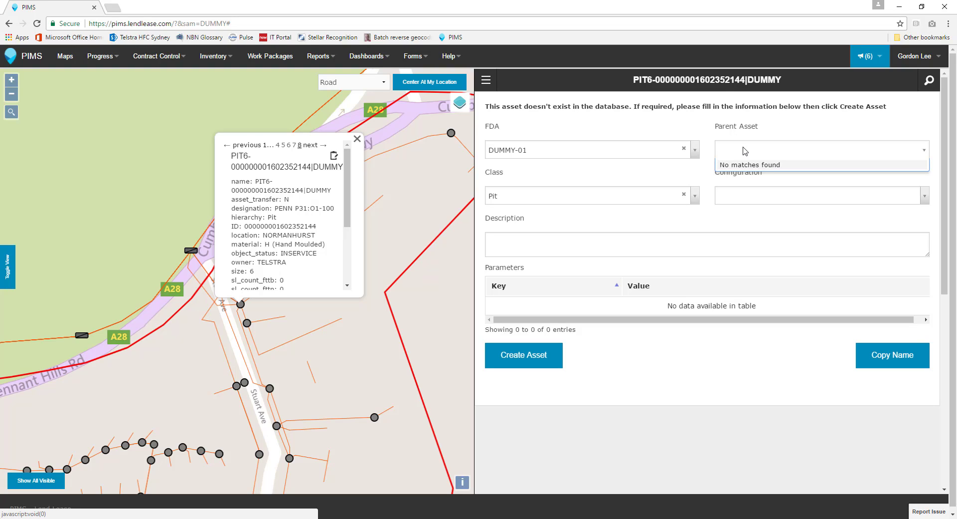
pyautogui.click(745, 151)
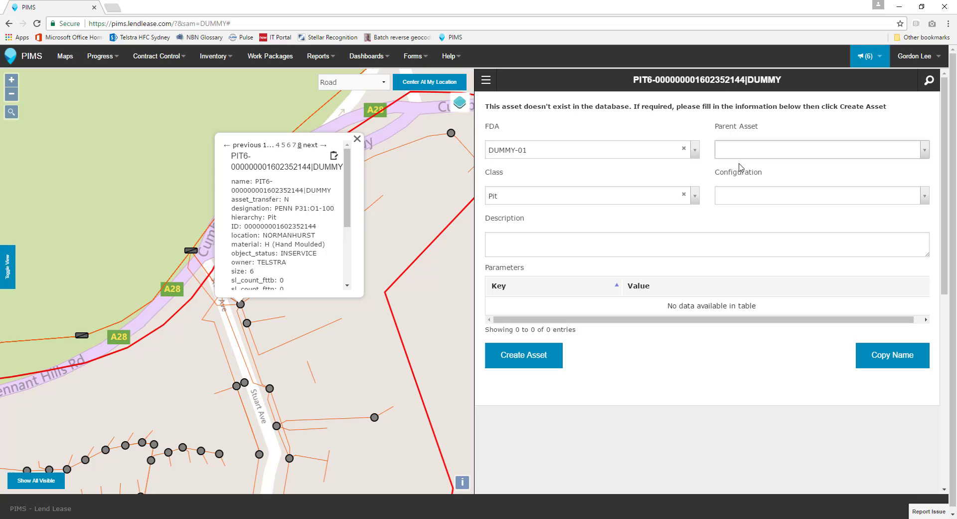
pyautogui.click(741, 194)
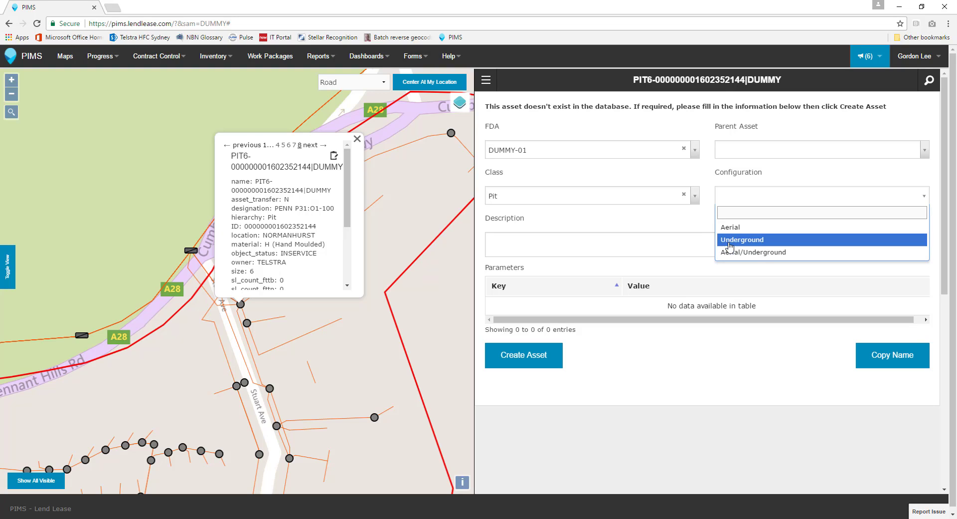
pyautogui.click(711, 231)
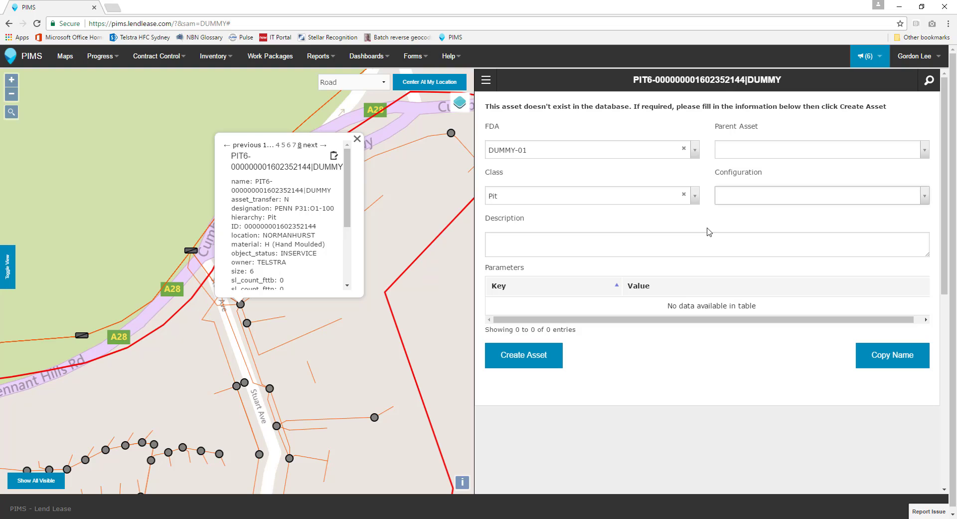
pyautogui.click(531, 239)
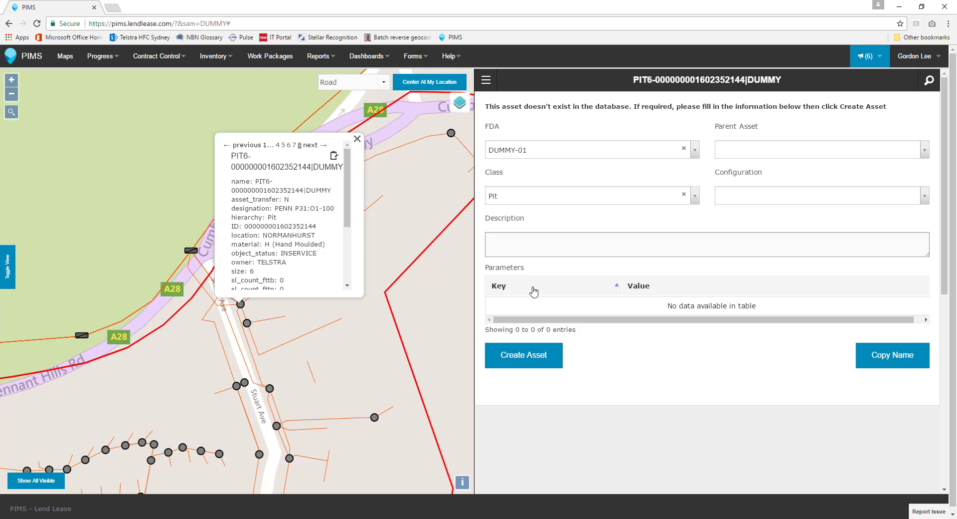
pyautogui.click(536, 358)
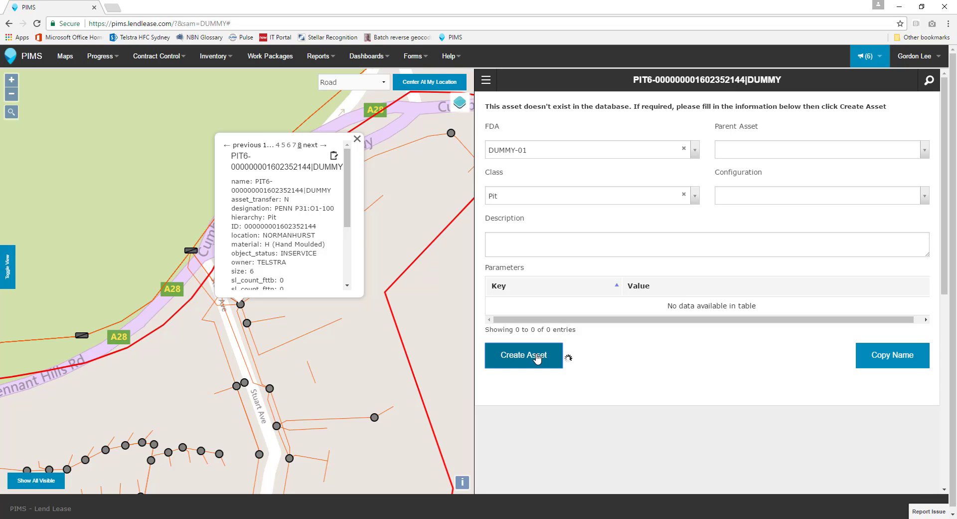